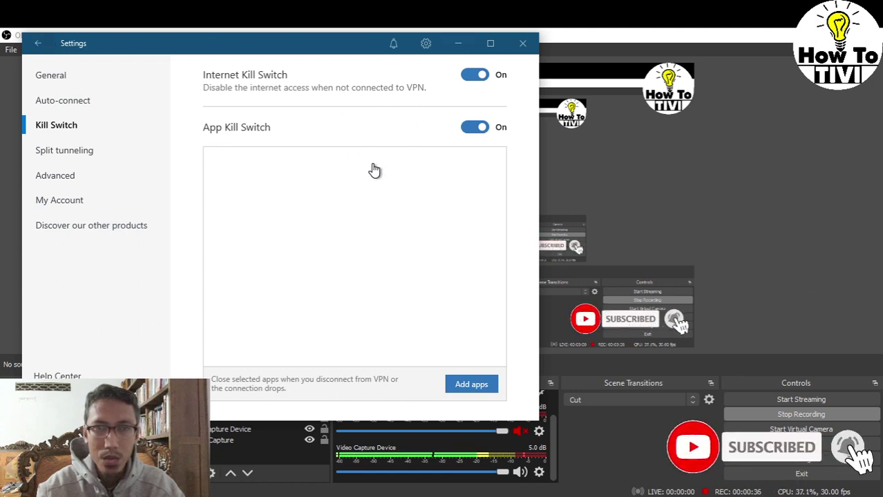
- Connect NordVPN to Canada (#1301) from the All countries list, replacing the Germany #792 connection
key("Escape")
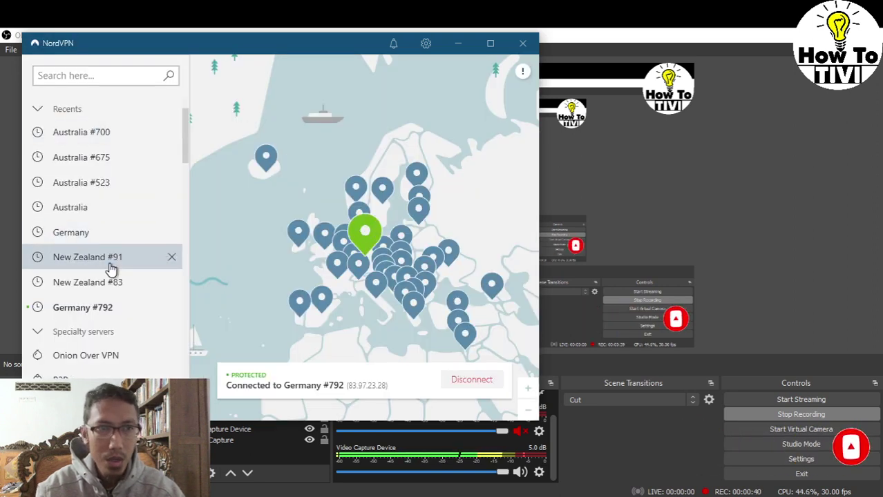
scroll(126, 296, "down", 3)
scroll(125, 296, "down", 3)
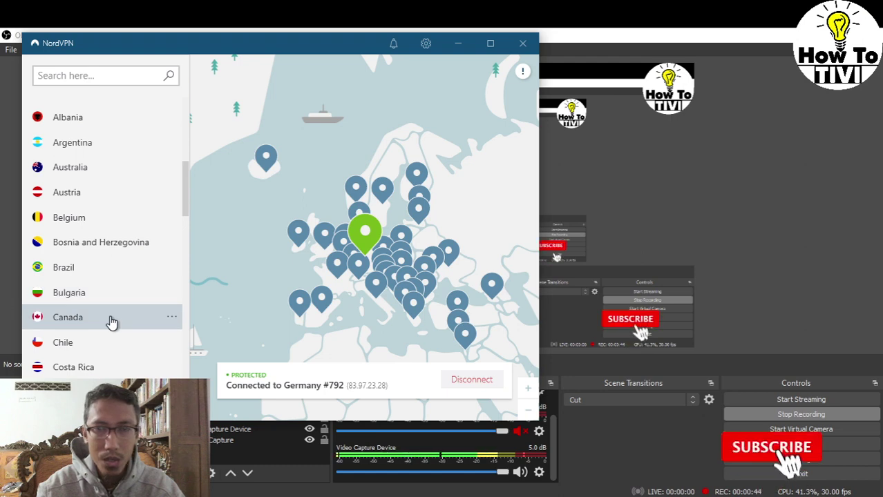
left_click(490, 43)
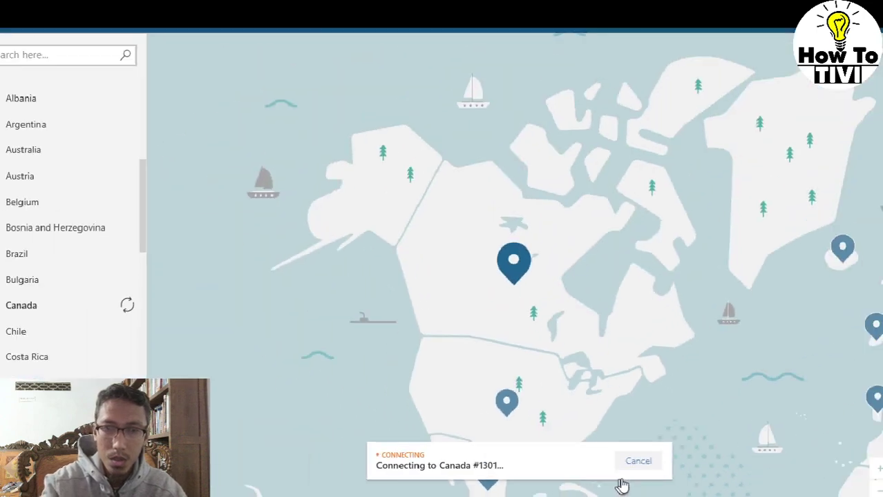
key("alt+Tab")
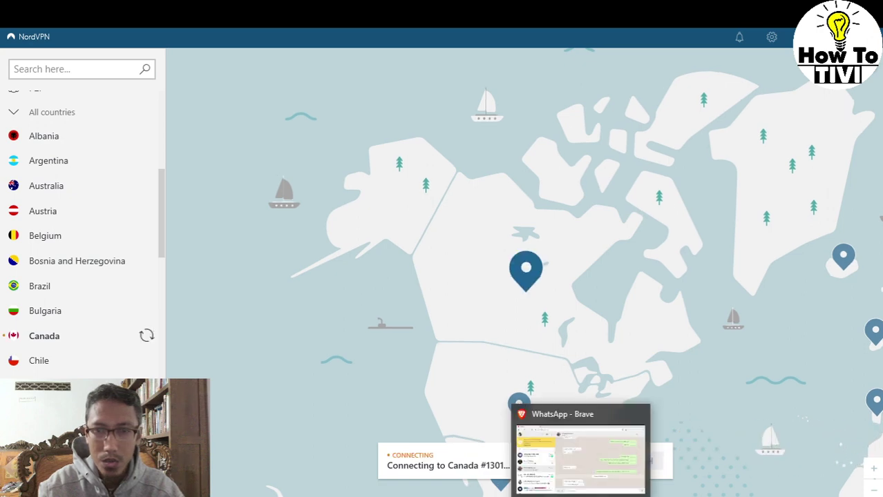
- Bring Vivaldi forward and load whoer.net, which returns a No internet page
left_click(580, 496)
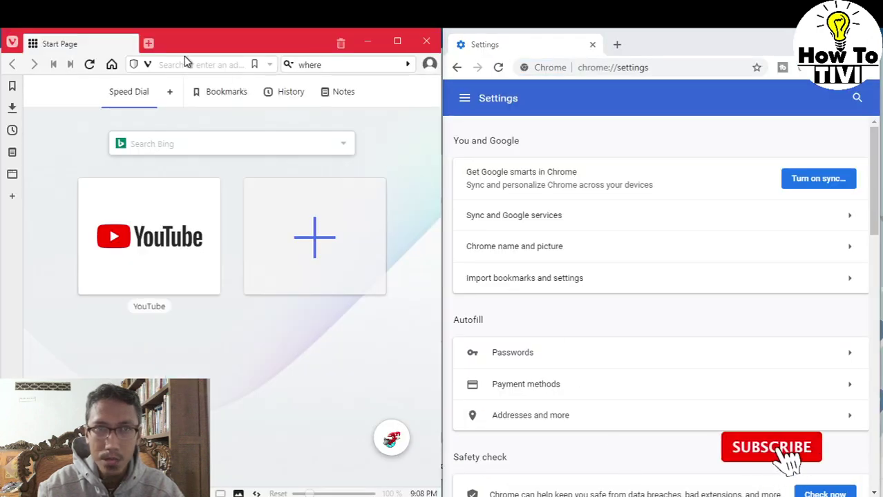
left_click(189, 64)
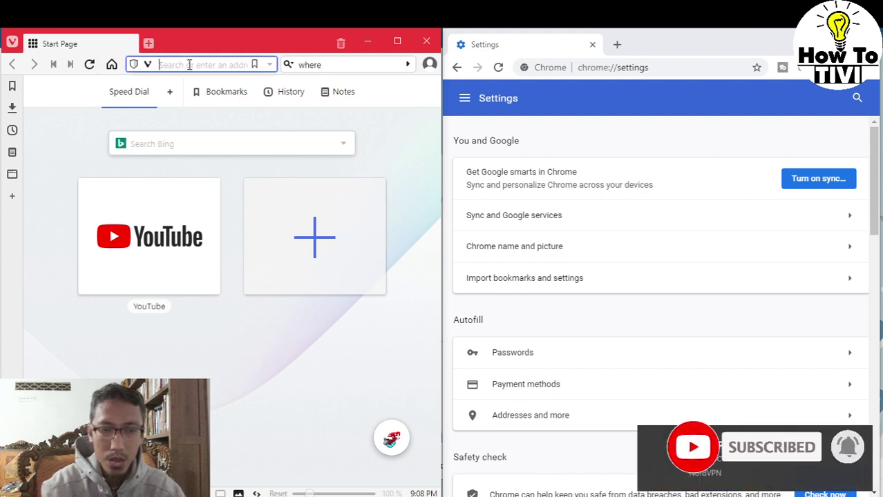
type("whoer.net")
key("Return")
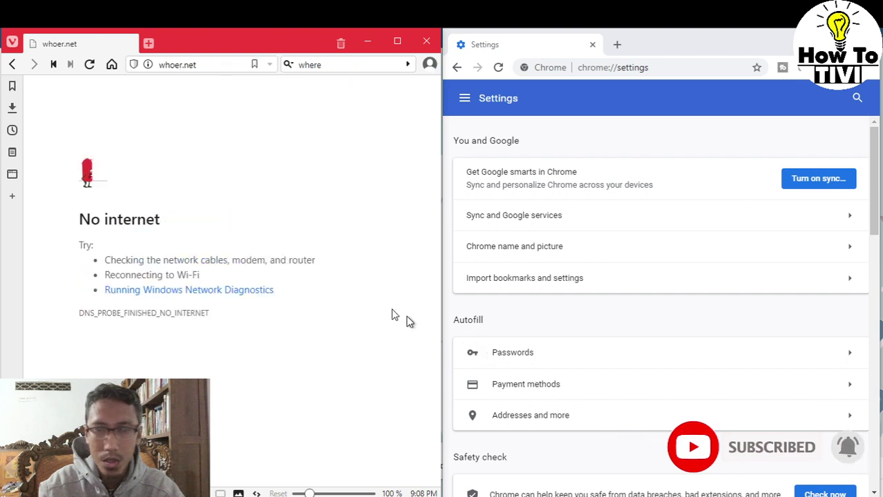
- Load whoer.net in Chrome in place of chrome://settings, showing the Canadian IP 104.200.132.109
left_click(639, 73)
type("whoer.net")
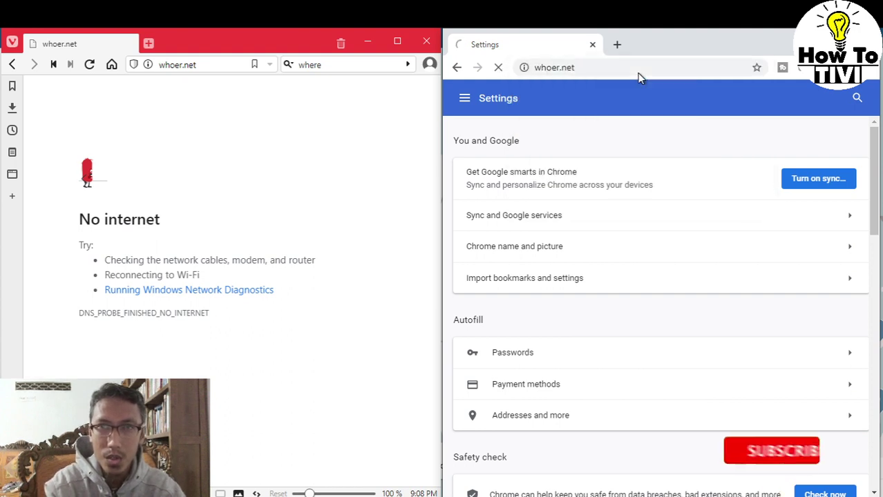
key("Return")
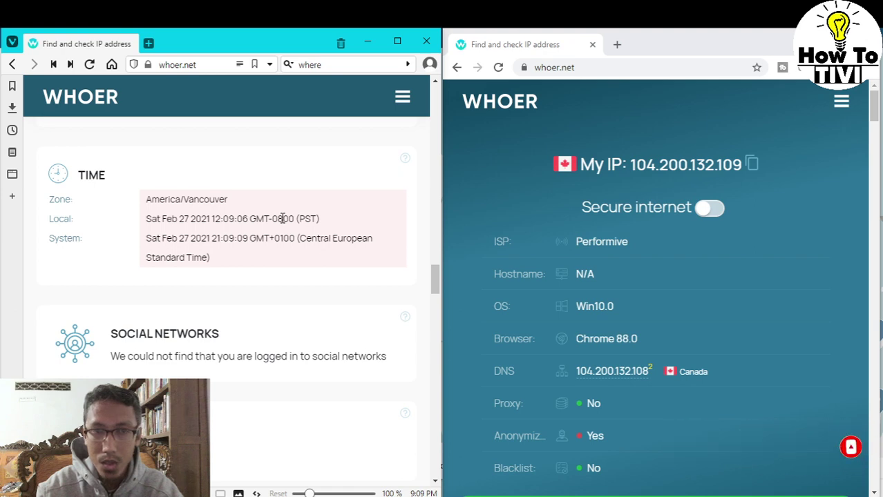
scroll(284, 222, "up", 15)
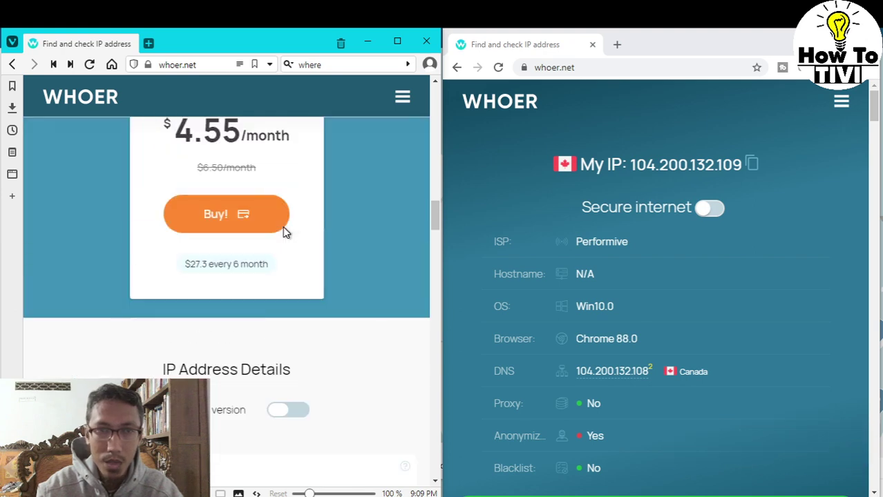
scroll(282, 226, "up", 5)
scroll(284, 231, "down", 3)
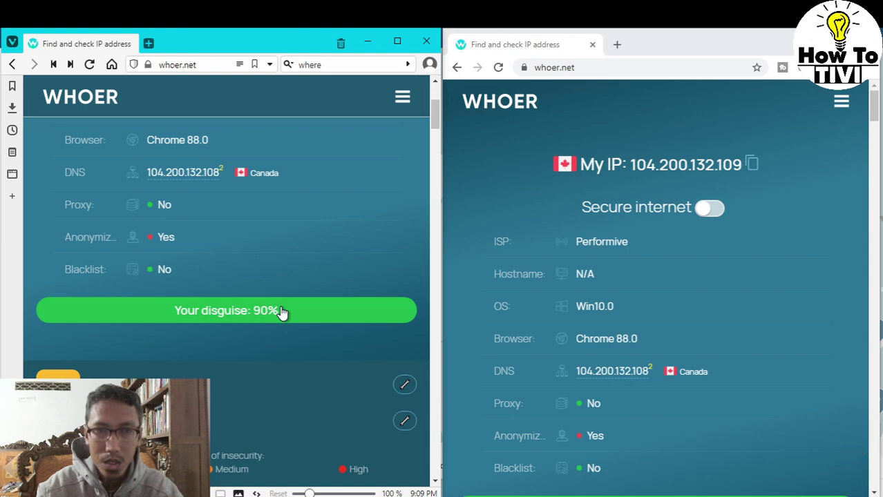
scroll(283, 312, "down", 3)
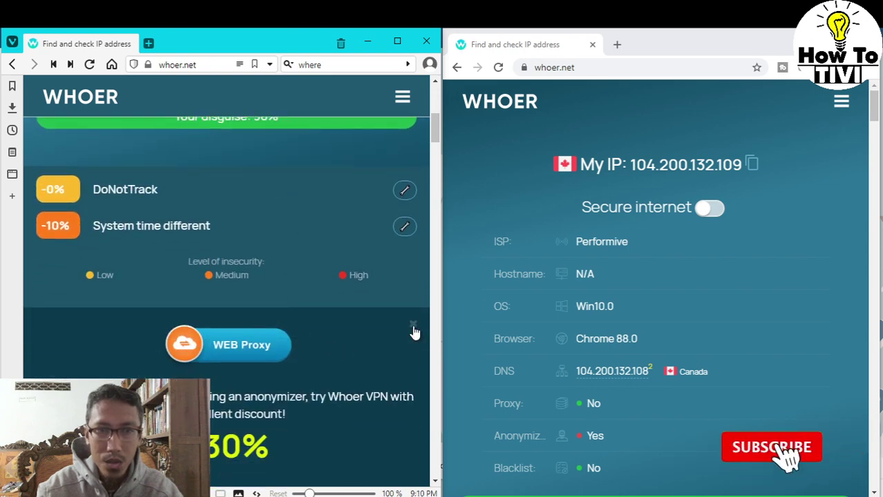
scroll(384, 299, "up", 3)
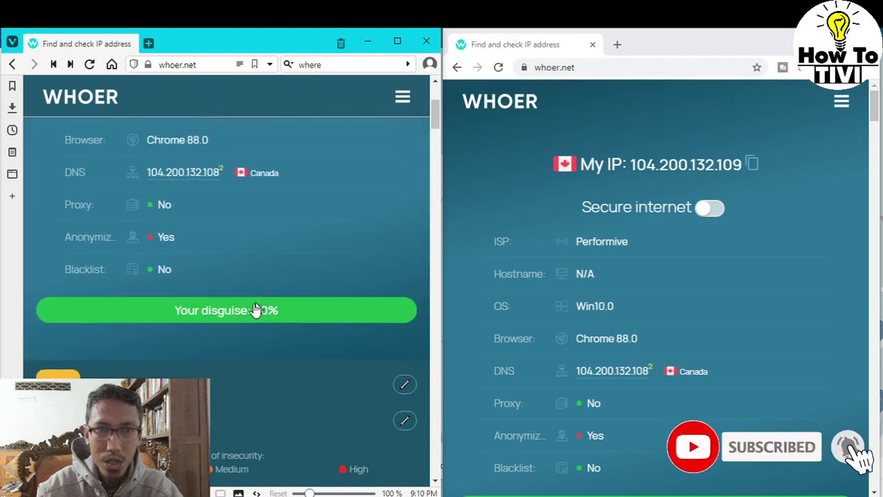
scroll(322, 317, "down", 2)
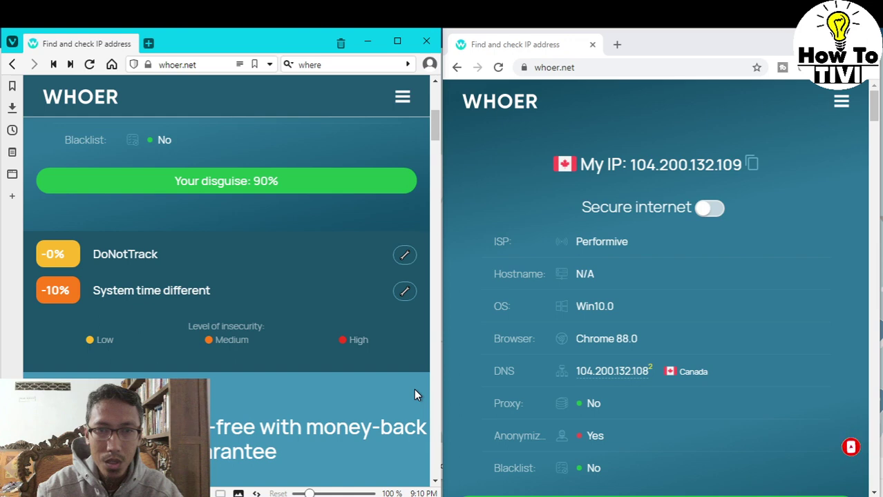
scroll(200, 238, "up", 2)
scroll(199, 239, "down", 7)
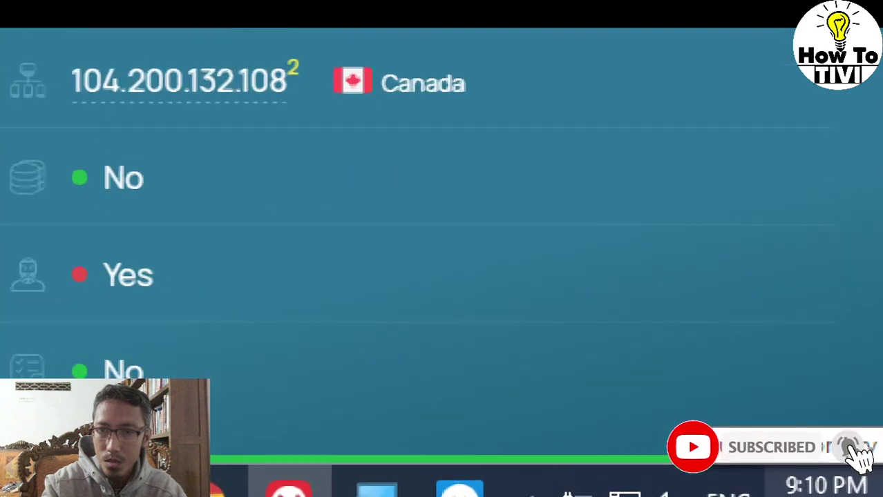
- From the taskbar, open Windows Date & time settings, down to the UTC+01:00 Amsterdam, Berlin time zone
right_click(387, 486)
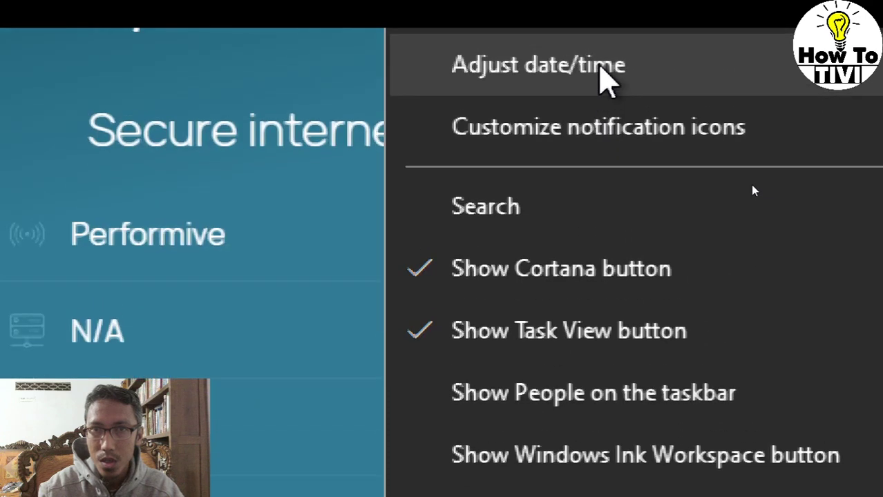
left_click(601, 79)
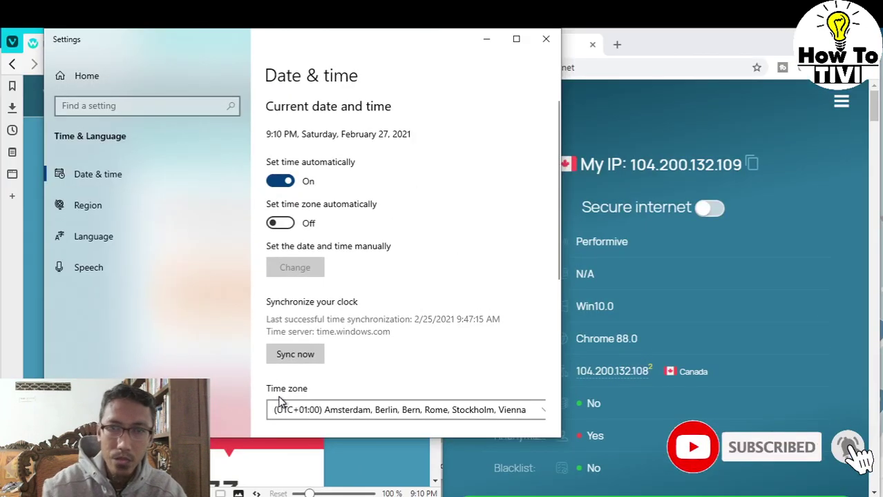
left_click(669, 33)
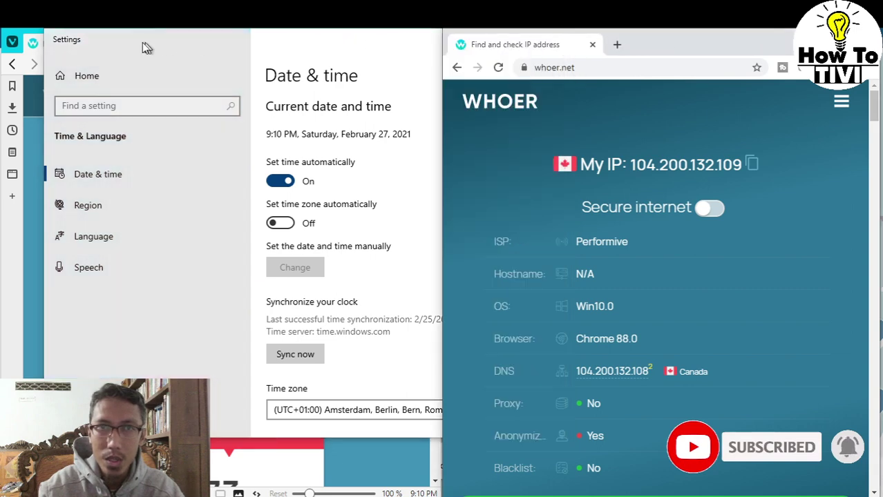
left_click(35, 54)
scroll(394, 307, "down", 5)
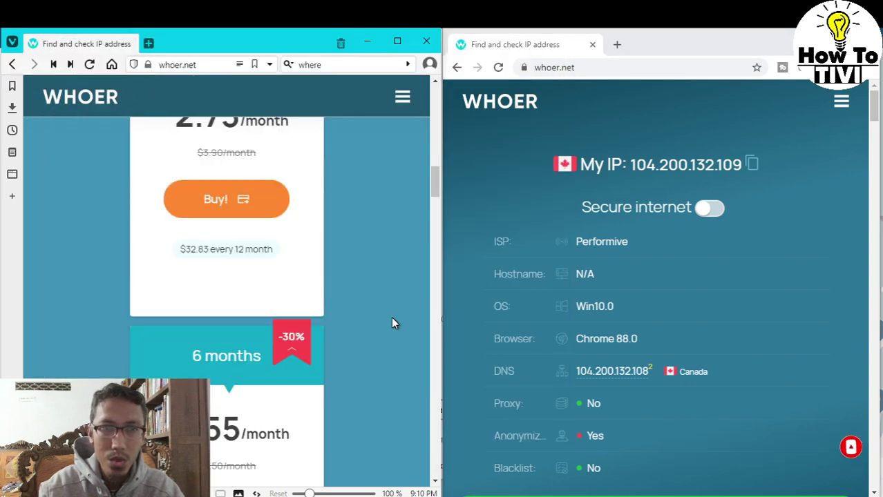
scroll(391, 320, "down", 15)
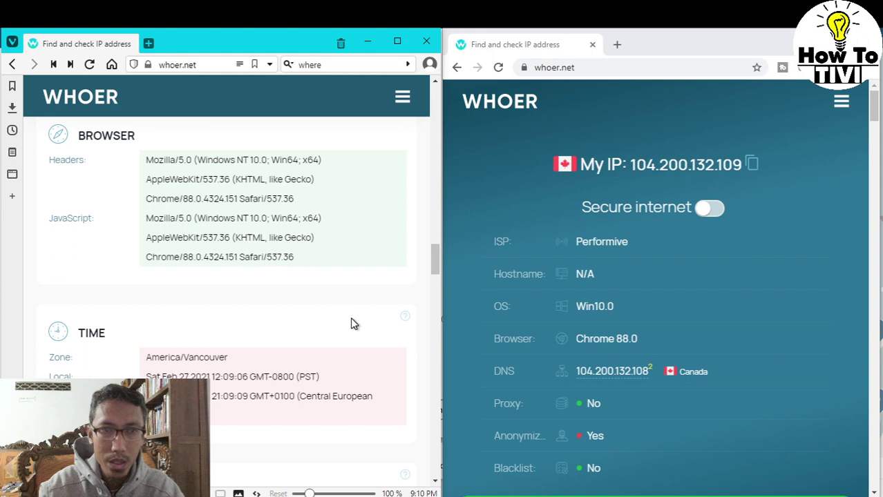
scroll(323, 301, "down", 2)
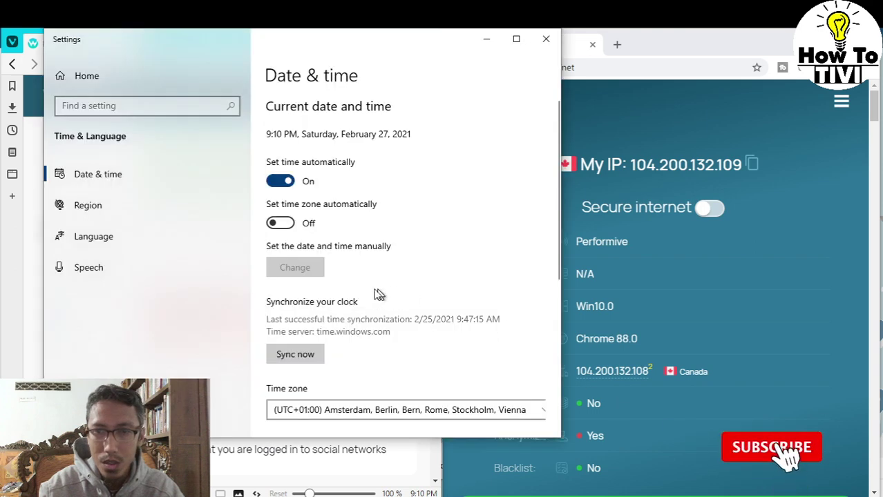
- Change the Windows time zone to (UTC-08:00) Pacific Time (US & Canada) and close Settings
left_click(358, 410)
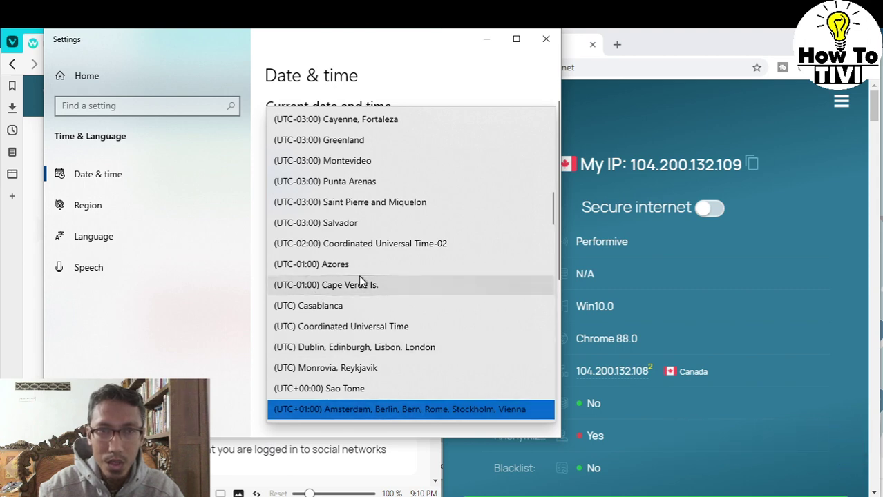
scroll(359, 274, "up", 3)
scroll(359, 275, "up", 8)
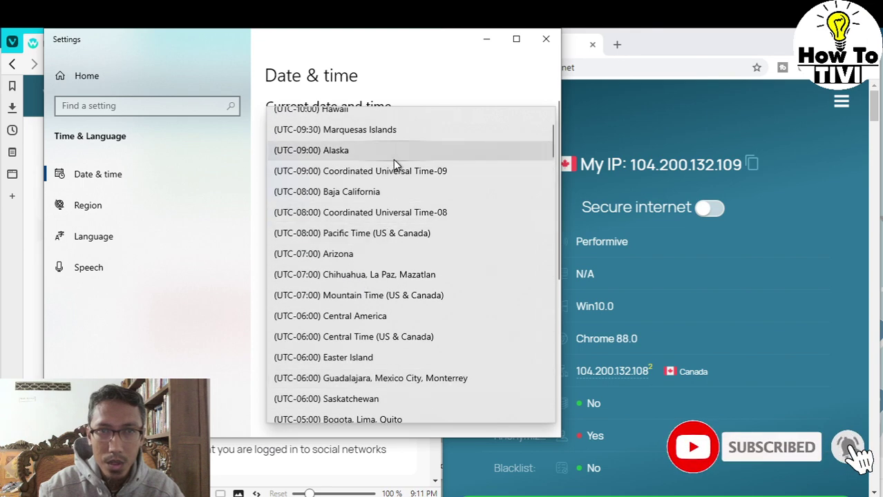
left_click(398, 235)
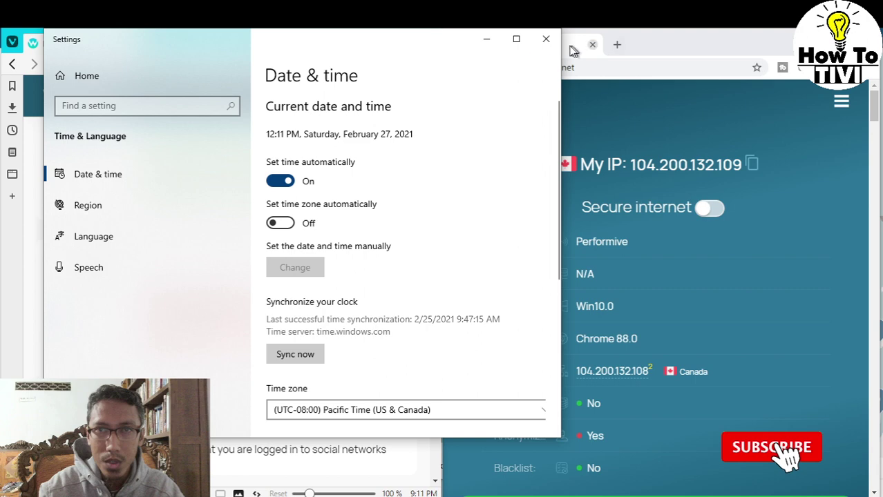
left_click(543, 40)
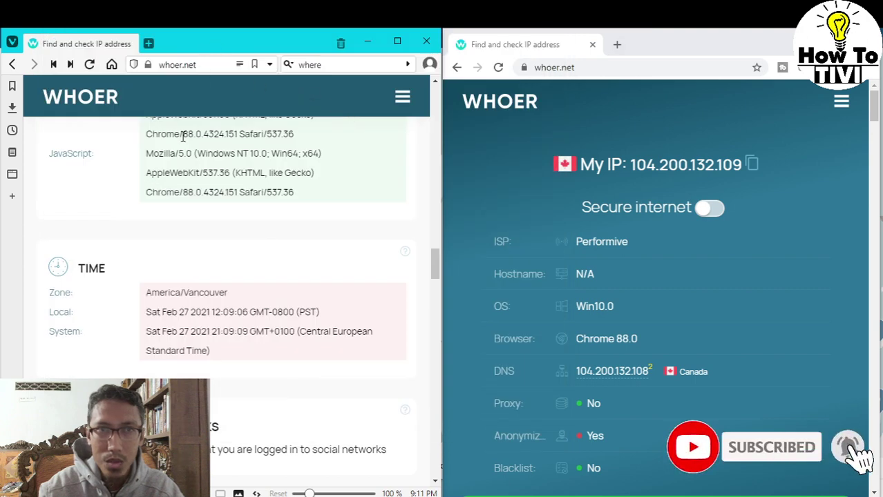
- Reload whoer.net in Vivaldi to recheck the disguise result
scroll(183, 136, "up", 5)
scroll(183, 136, "up", 10)
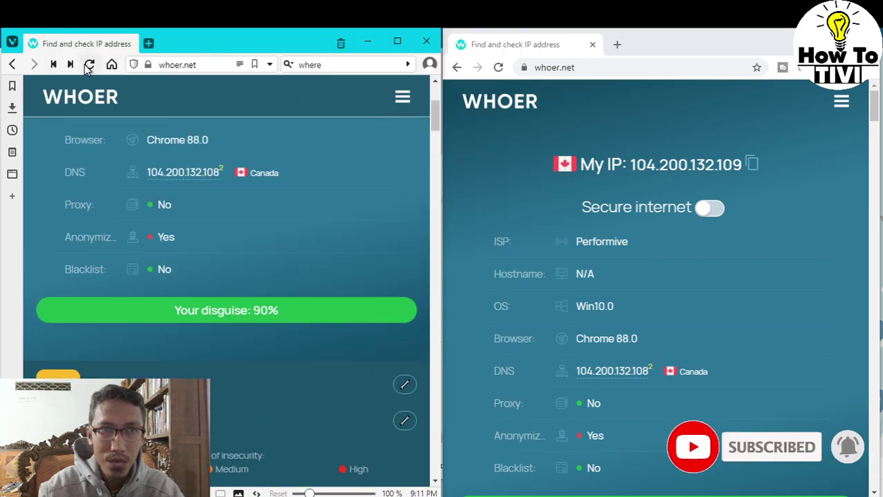
left_click(89, 65)
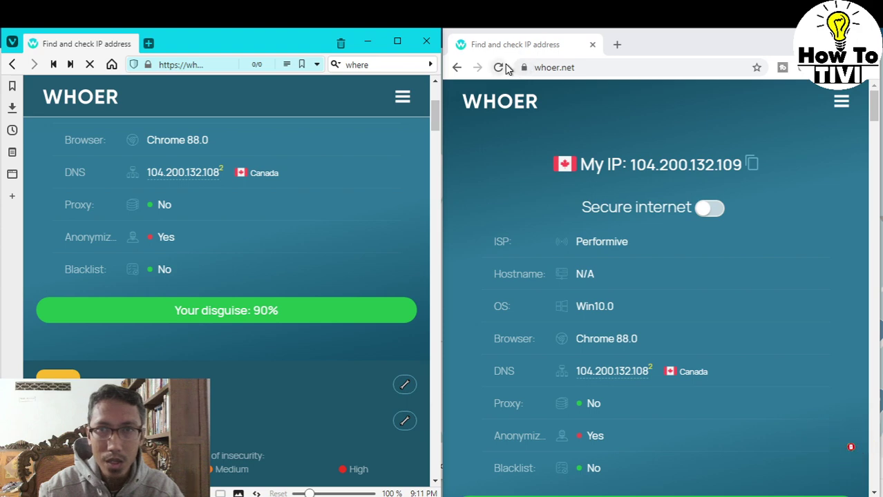
- Dismiss Chrome's WEB Proxy banner and reload whoer.net there
scroll(726, 244, "down", 5)
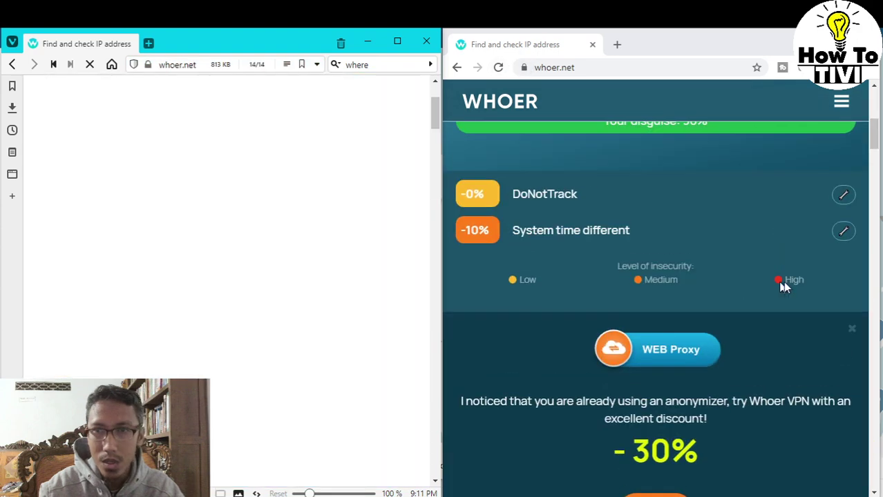
left_click(852, 331)
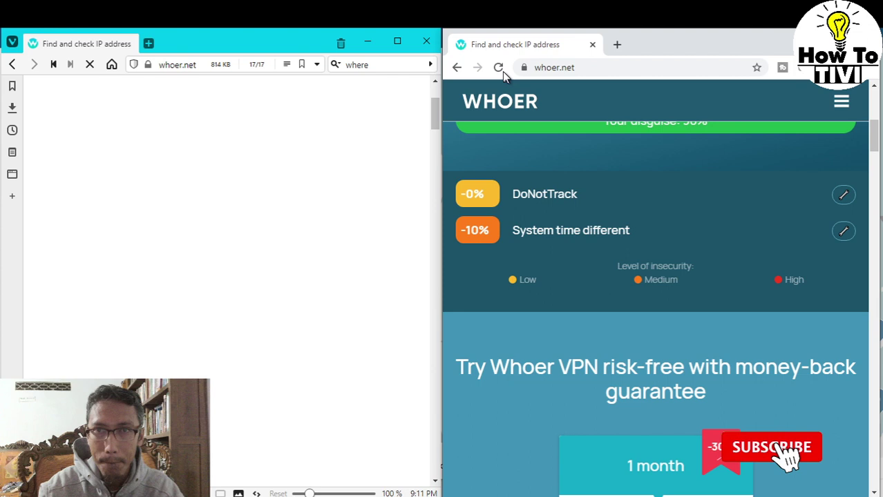
left_click(500, 69)
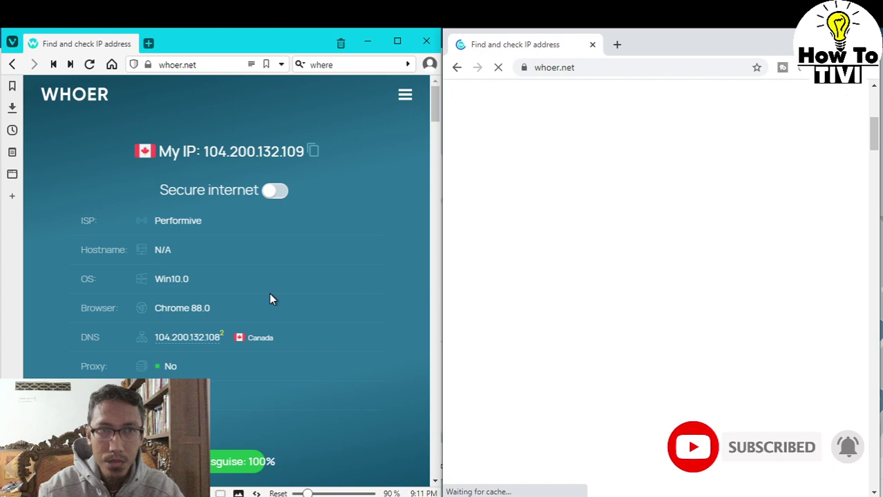
- Zoom Chrome's whoer.net page out to 80% so the full 100% disguise results fit
scroll(269, 293, "down", 2)
key("ctrl+minus")
key("ctrl+minus")
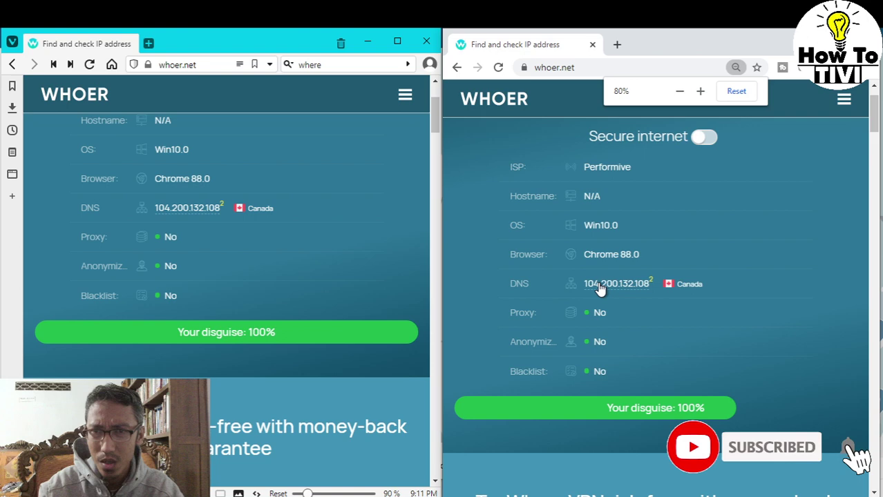
scroll(320, 256, "down", 2)
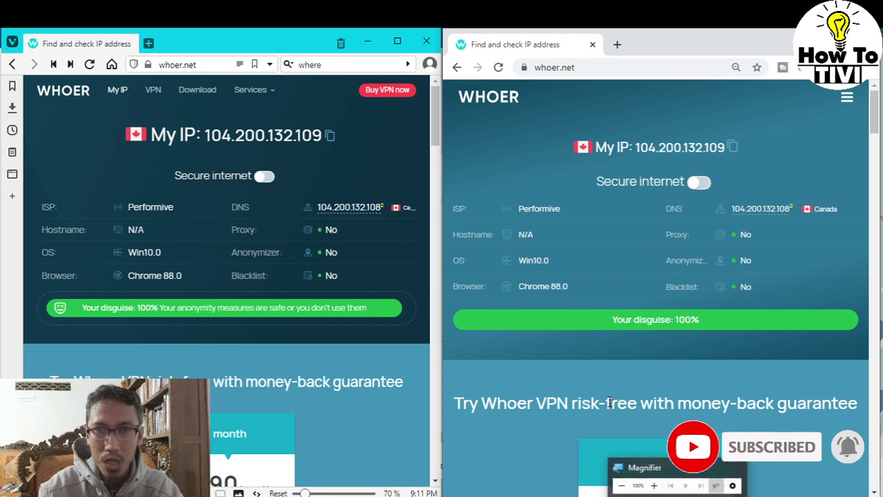
- In a new Vivaldi tab, Google 'where' and scroll down to the related searches
left_click(150, 43)
left_click(339, 63)
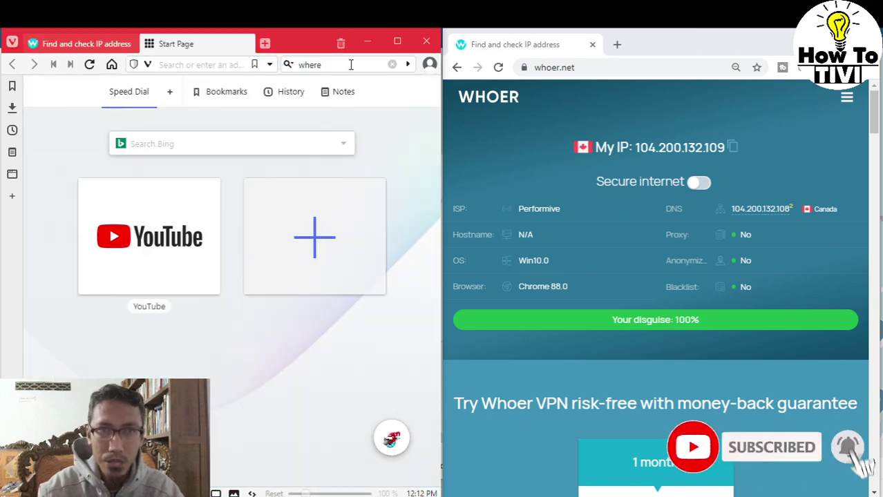
left_click(350, 65)
key("Return")
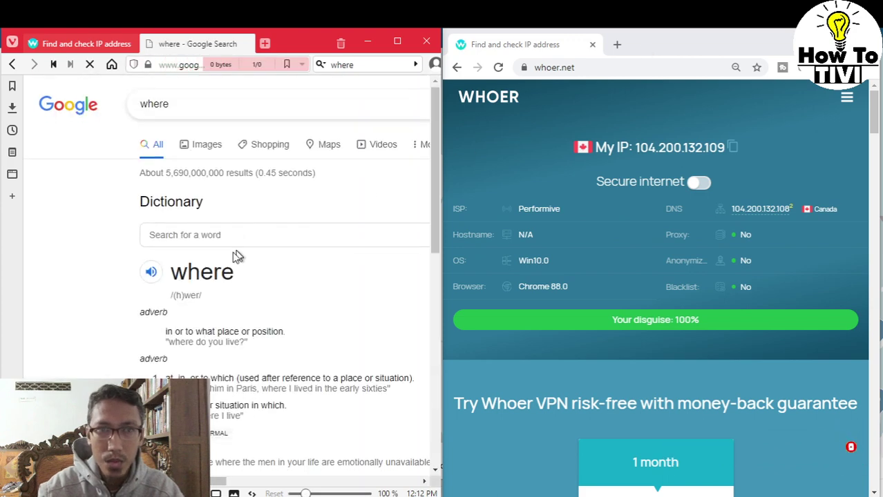
scroll(237, 256, "down", 15)
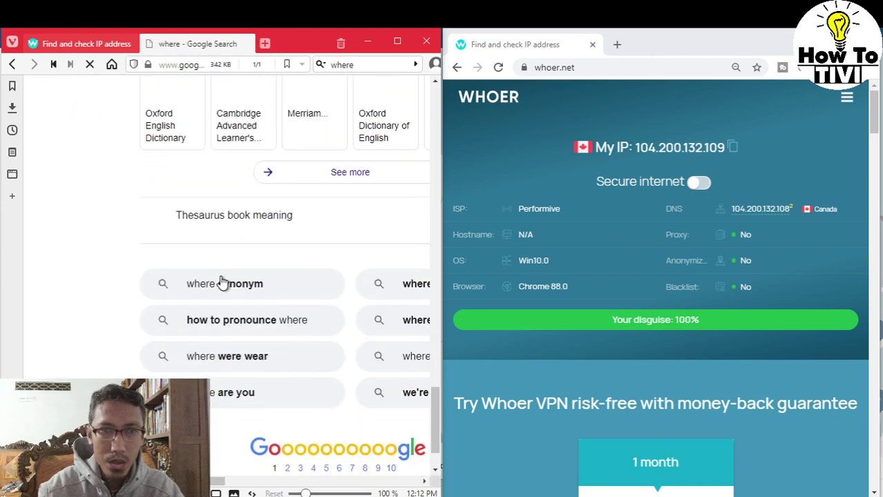
scroll(221, 283, "down", 1)
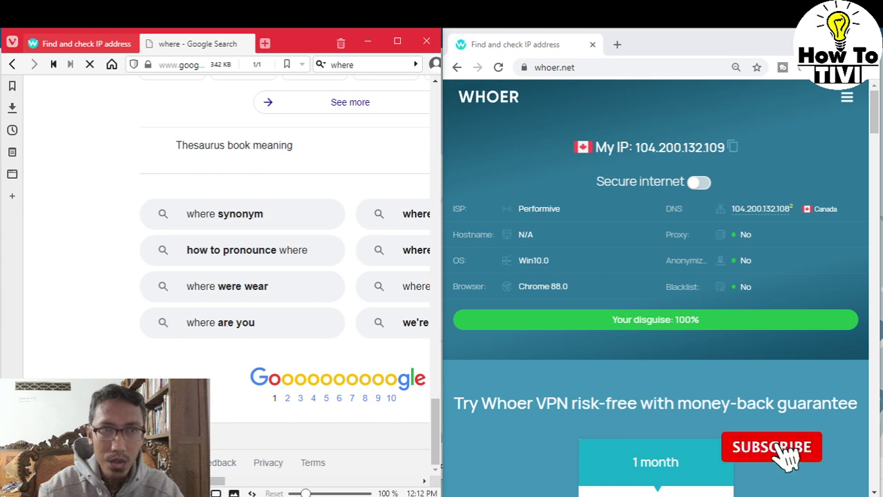